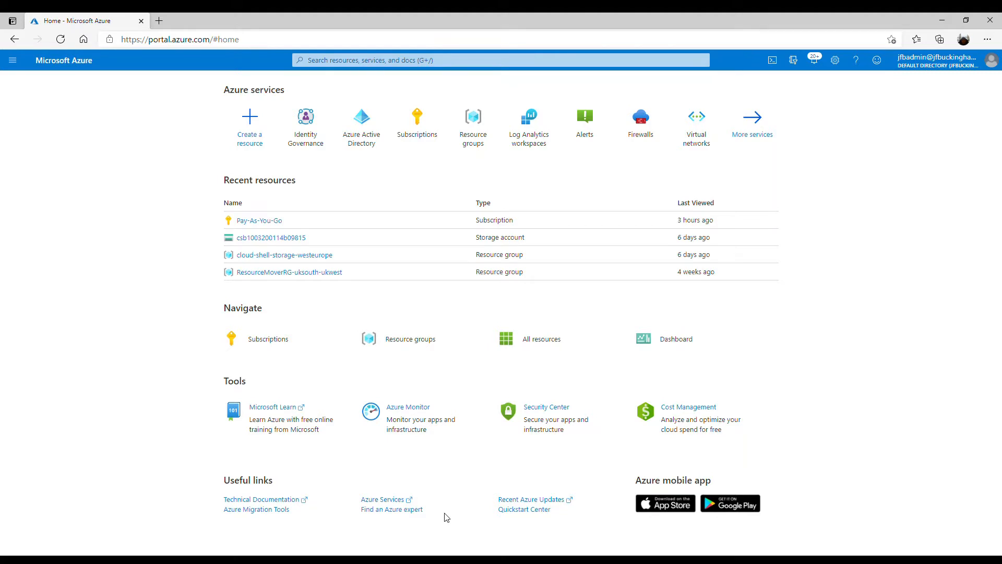
Start creating a new access review for Azure AD roles in Privileged Identity Management
{"action": "left_click", "coordinate": [306, 131]}
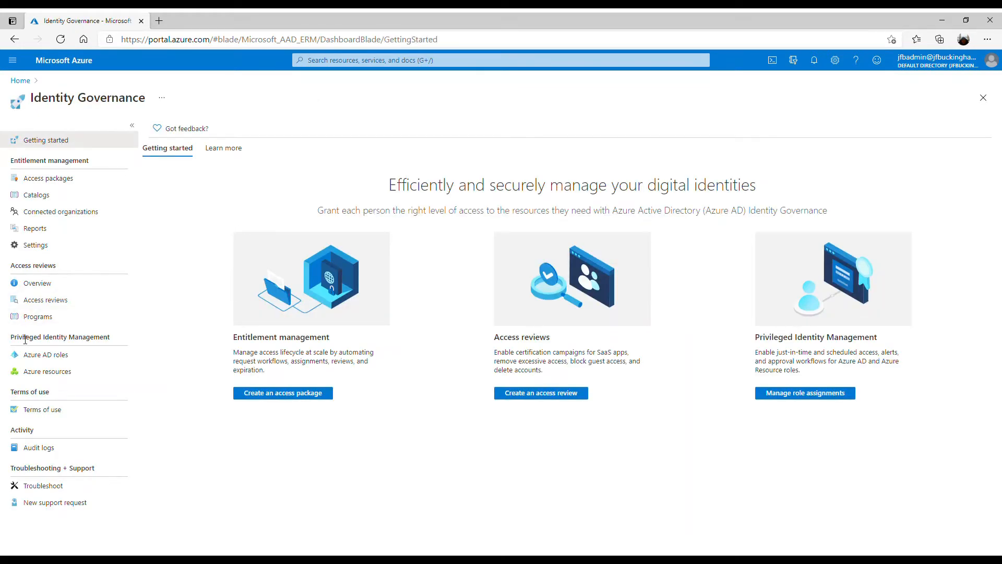
{"action": "left_click", "coordinate": [55, 355]}
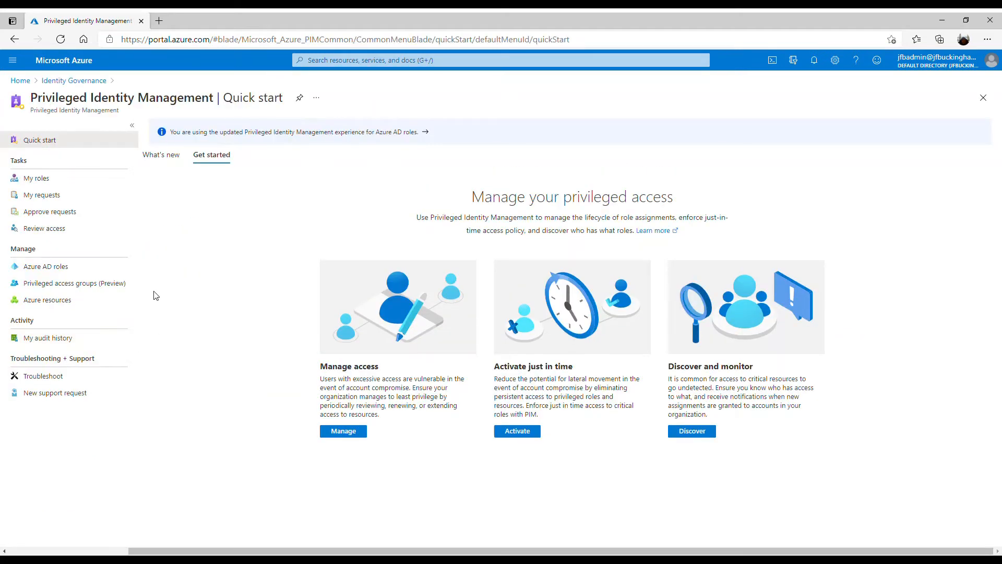
{"action": "left_click", "coordinate": [33, 271]}
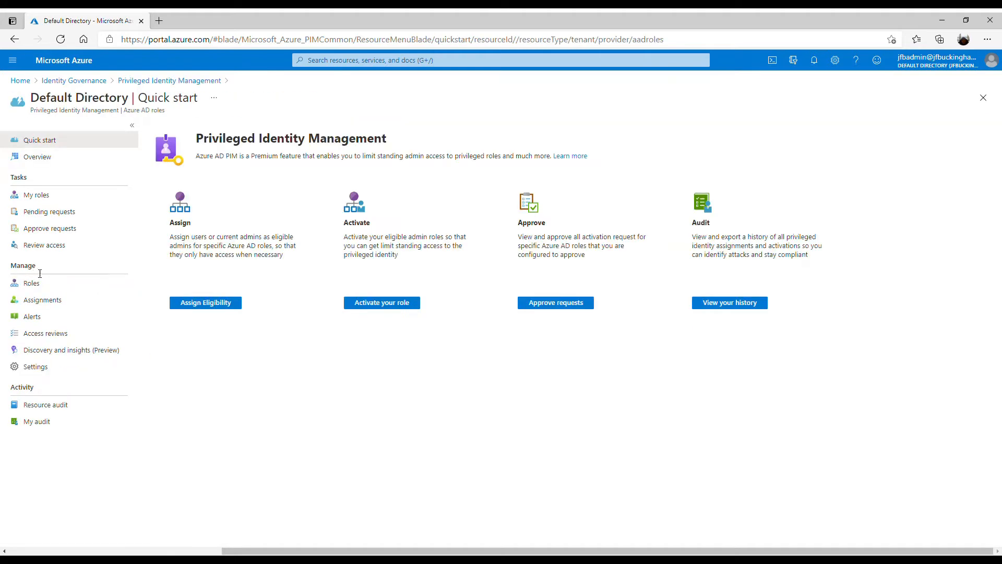
{"action": "left_click", "coordinate": [46, 337]}
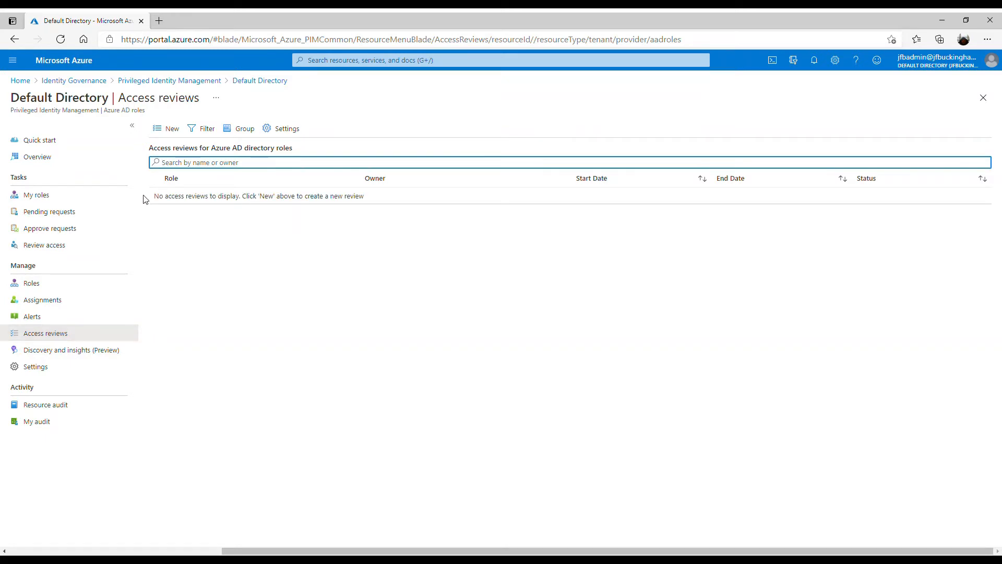
{"action": "left_click", "coordinate": [169, 132]}
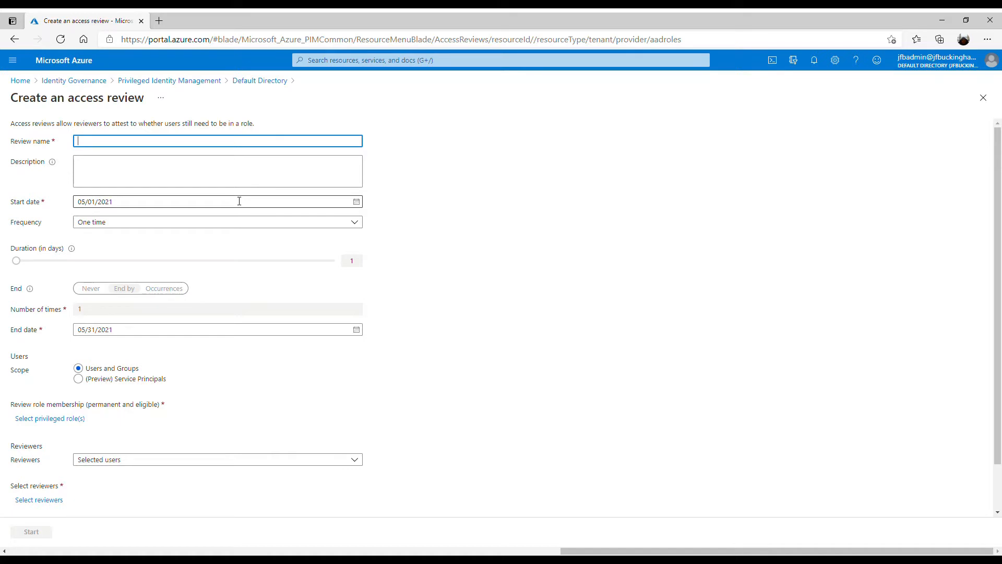
Enter "PIM Access Review" as both the review name and the description
{"action": "type", "text": "PIM Access Review"}
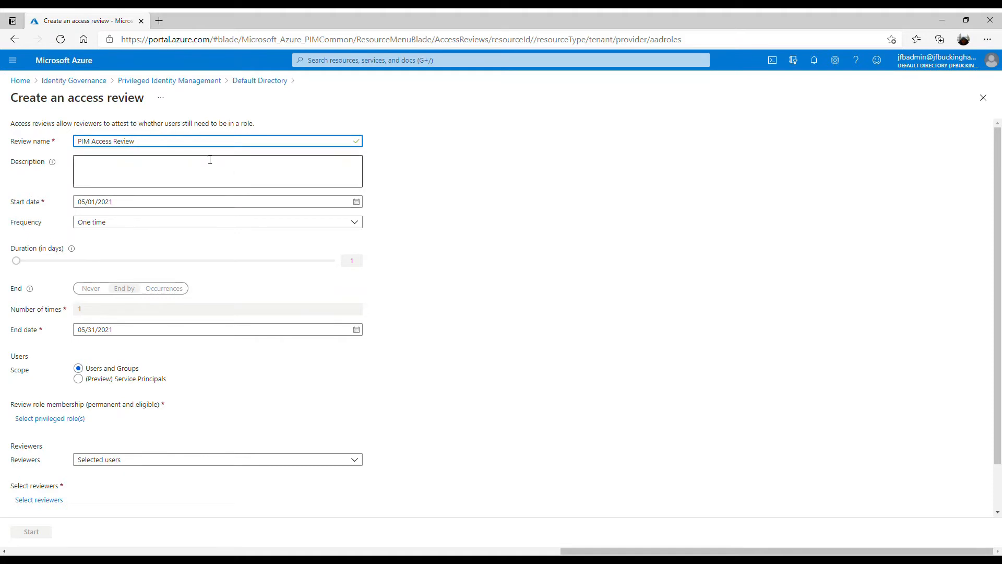
{"action": "left_click_drag", "start_coordinate": [151, 142], "coordinate": [81, 148]}
{"action": "key", "text": "ctrl+c"}
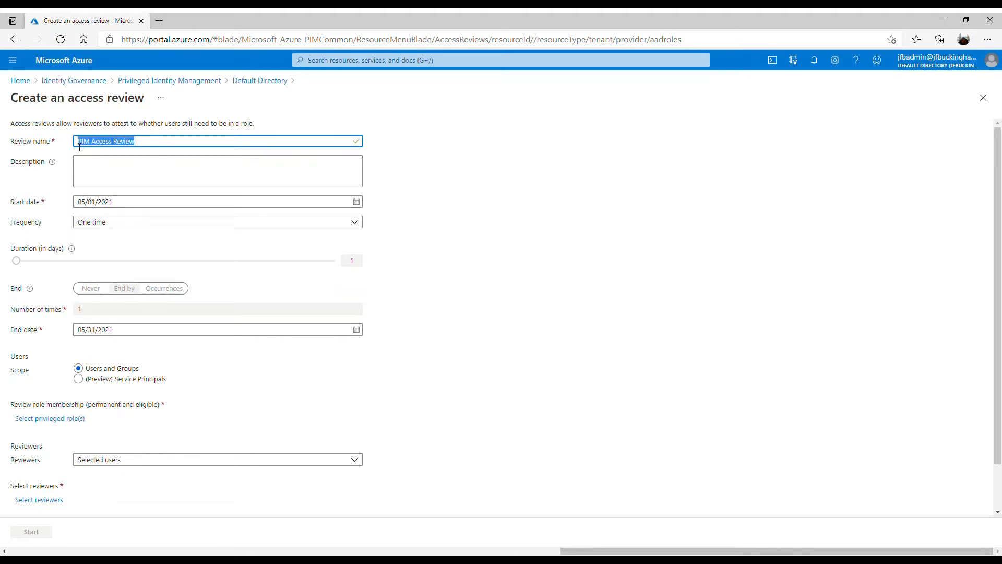
{"action": "left_click", "coordinate": [94, 163]}
{"action": "key", "text": "ctrl+v"}
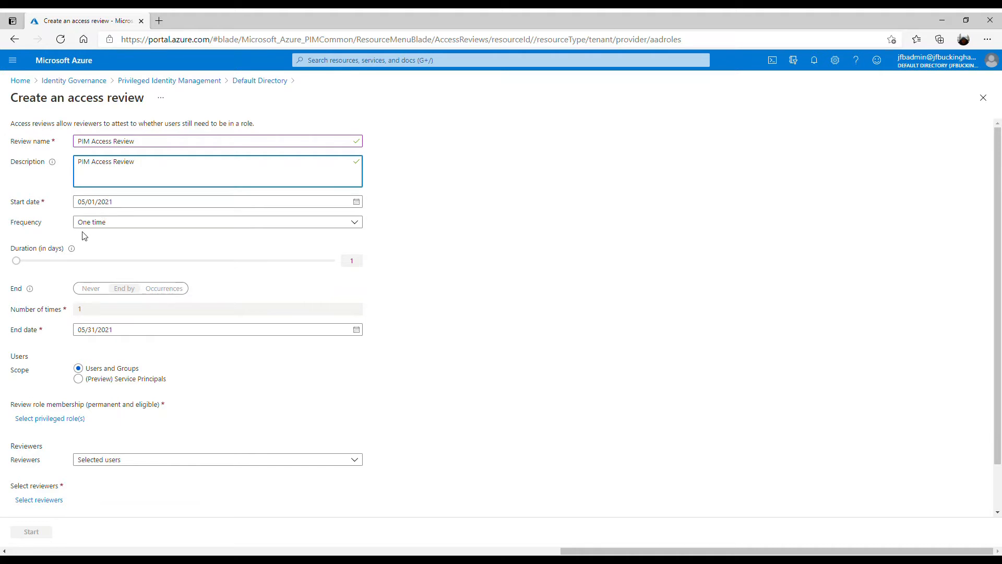
Schedule the review with a Monthly frequency, a duration of 7 days, and an end setting of Never
{"action": "left_click", "coordinate": [106, 225]}
{"action": "left_click", "coordinate": [106, 228]}
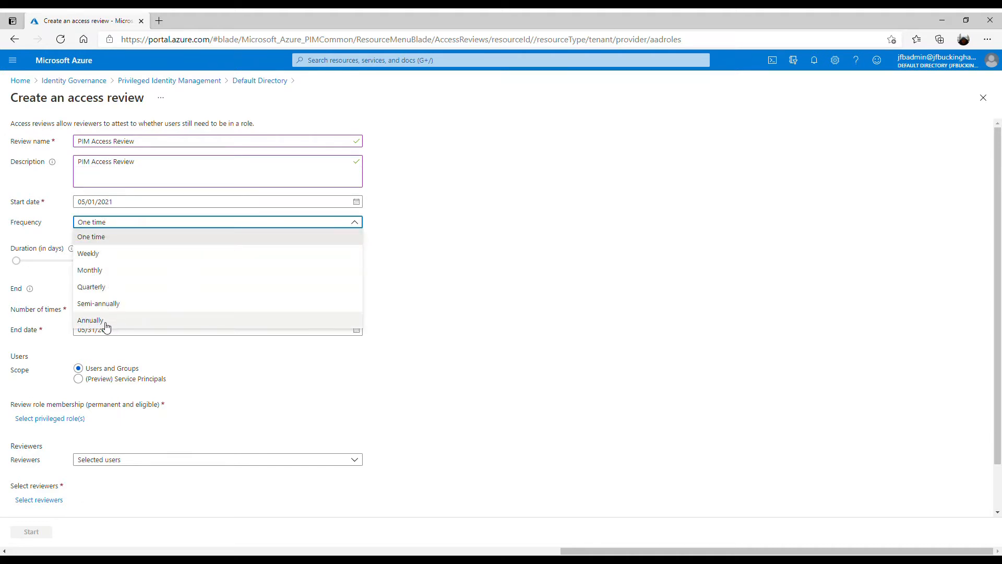
{"action": "left_click", "coordinate": [103, 271]}
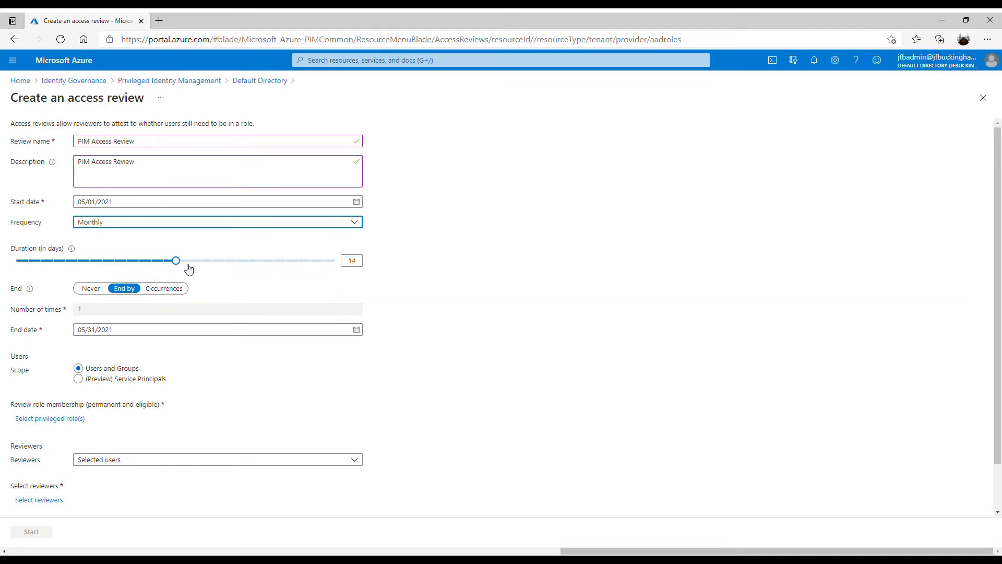
{"action": "left_click_drag", "start_coordinate": [178, 261], "coordinate": [89, 261]}
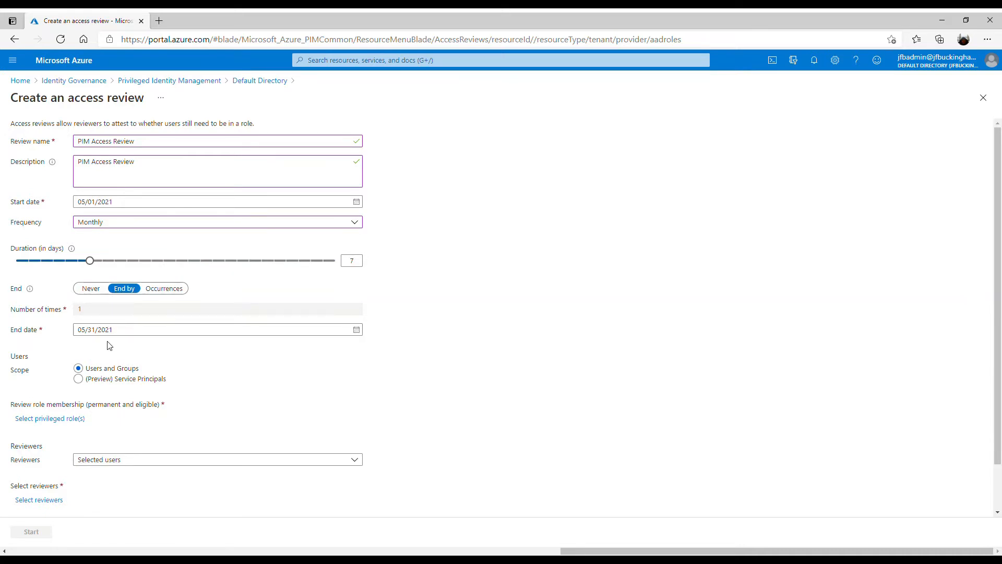
{"action": "left_click", "coordinate": [160, 293]}
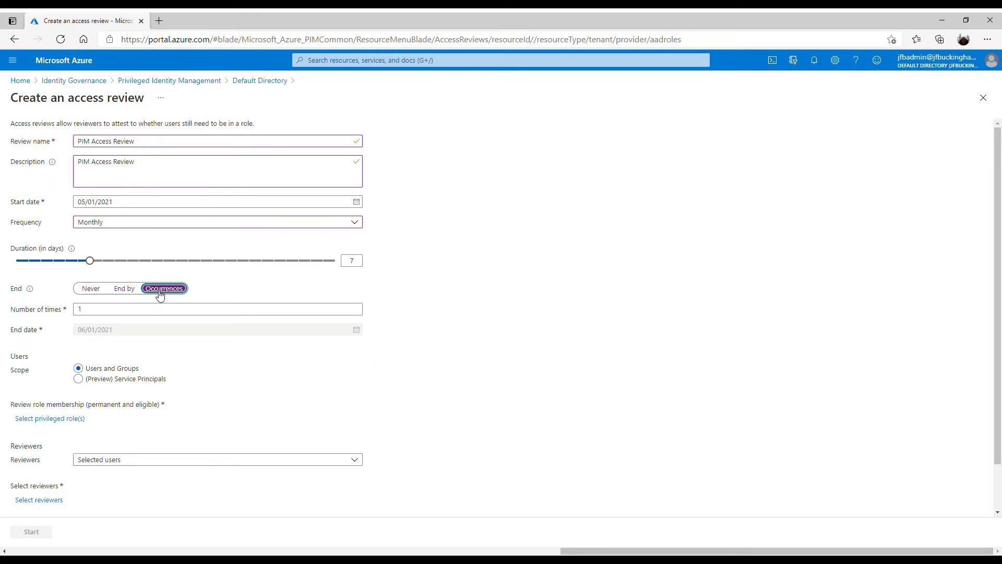
{"action": "left_click", "coordinate": [98, 290]}
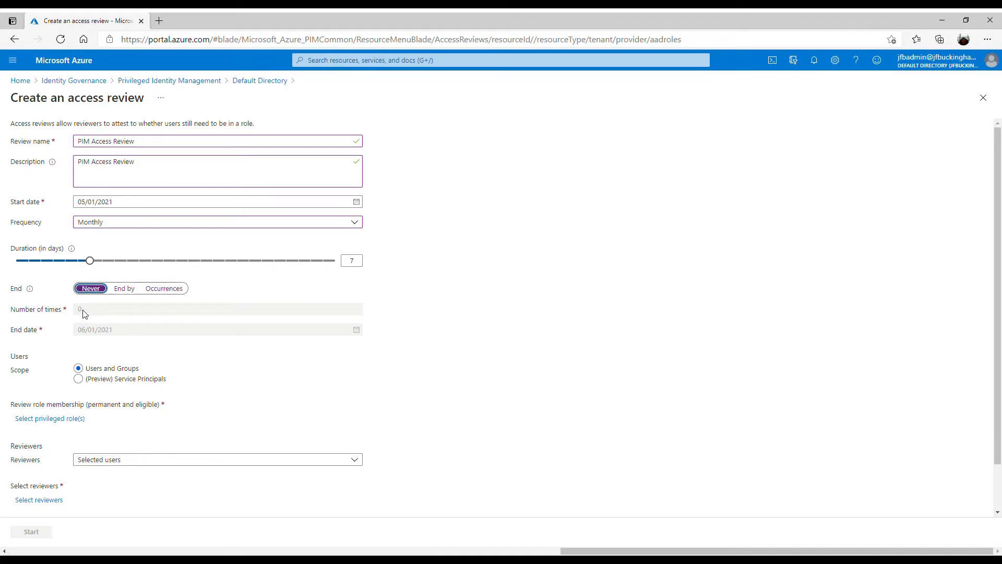
Include all available privileged roles in the review's role membership
{"action": "left_click", "coordinate": [68, 419]}
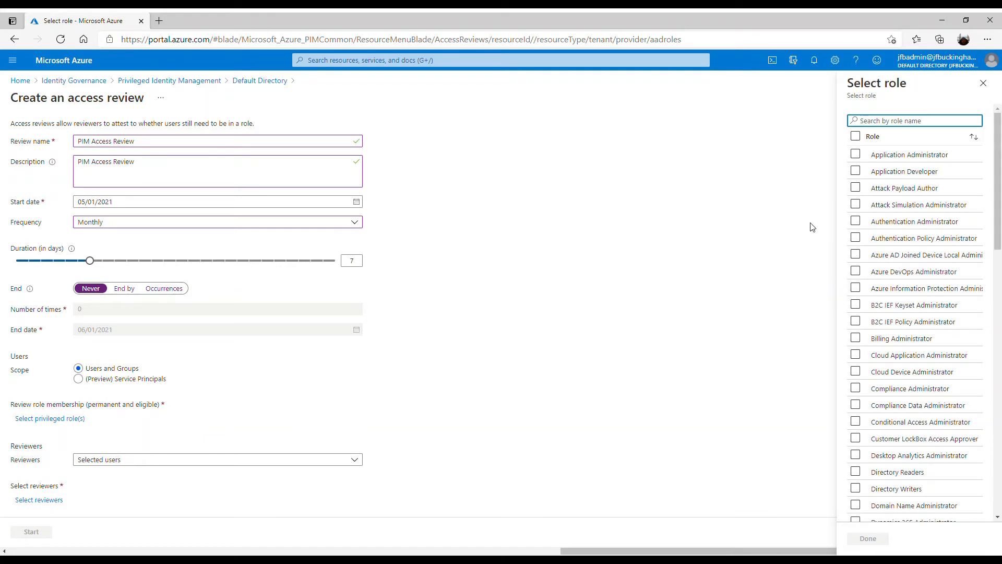
{"action": "left_click", "coordinate": [855, 136]}
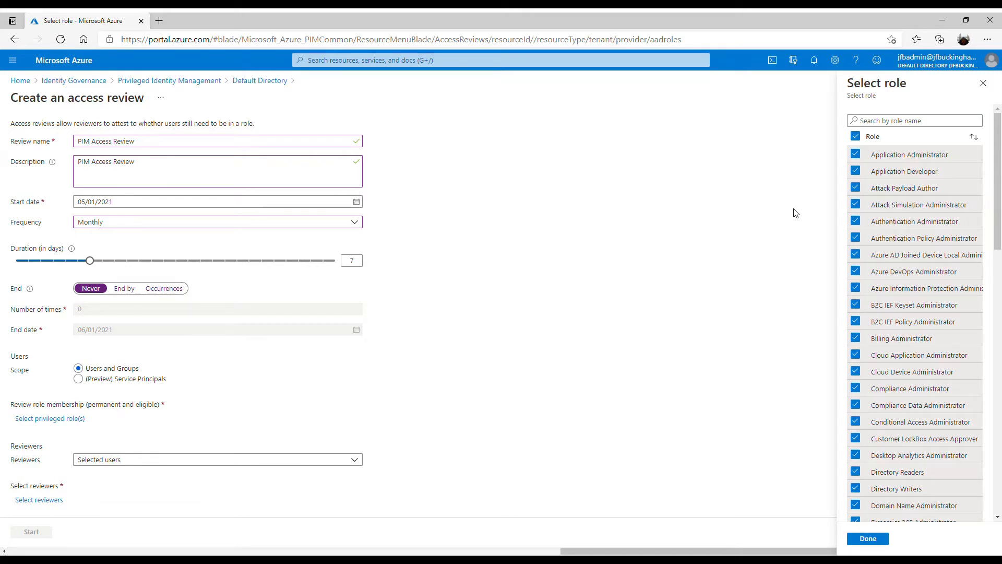
{"action": "left_click", "coordinate": [868, 538]}
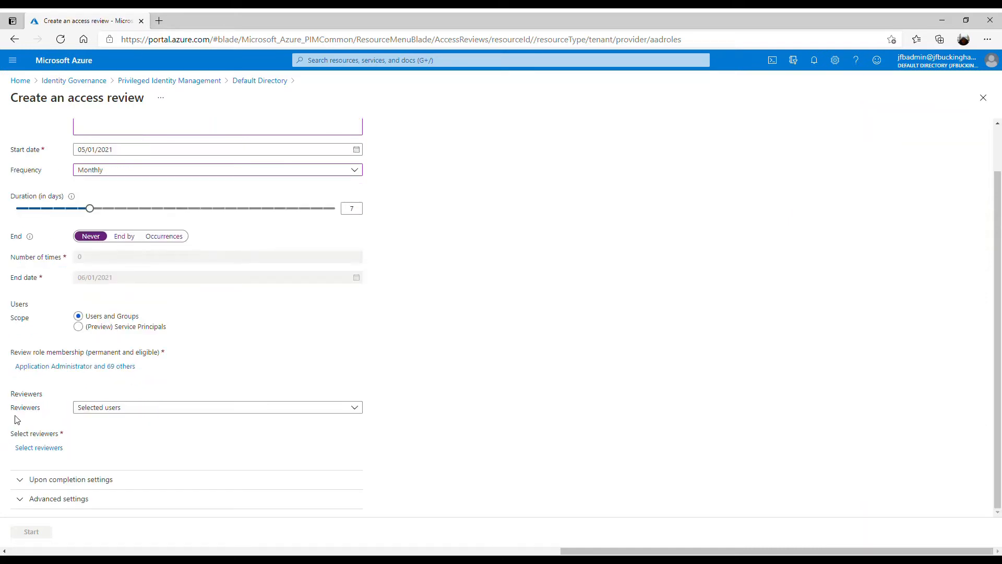
Set the reviewers to Selected users and choose the signed-in administrator account as the reviewer
{"action": "left_click", "coordinate": [115, 415]}
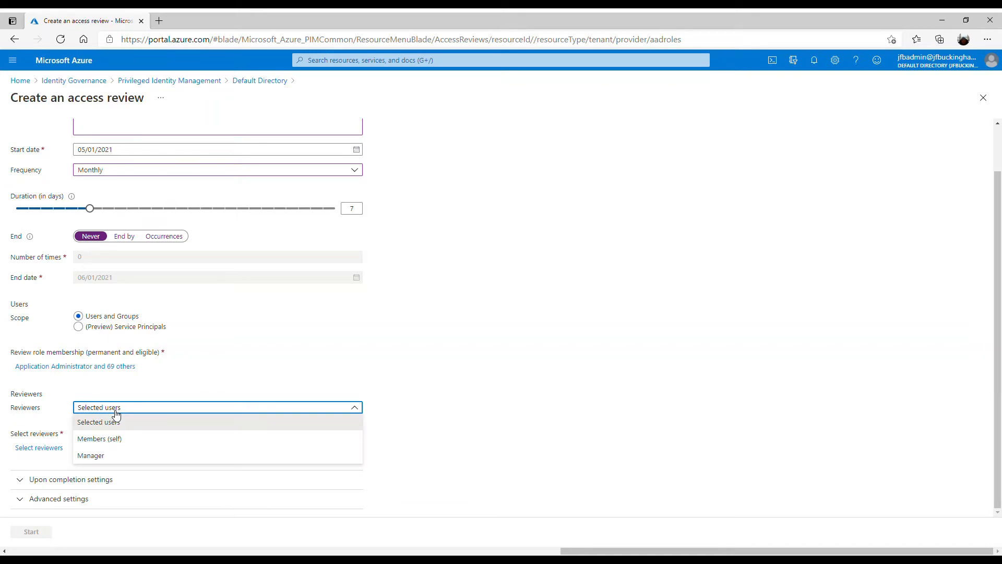
{"action": "left_click", "coordinate": [113, 422]}
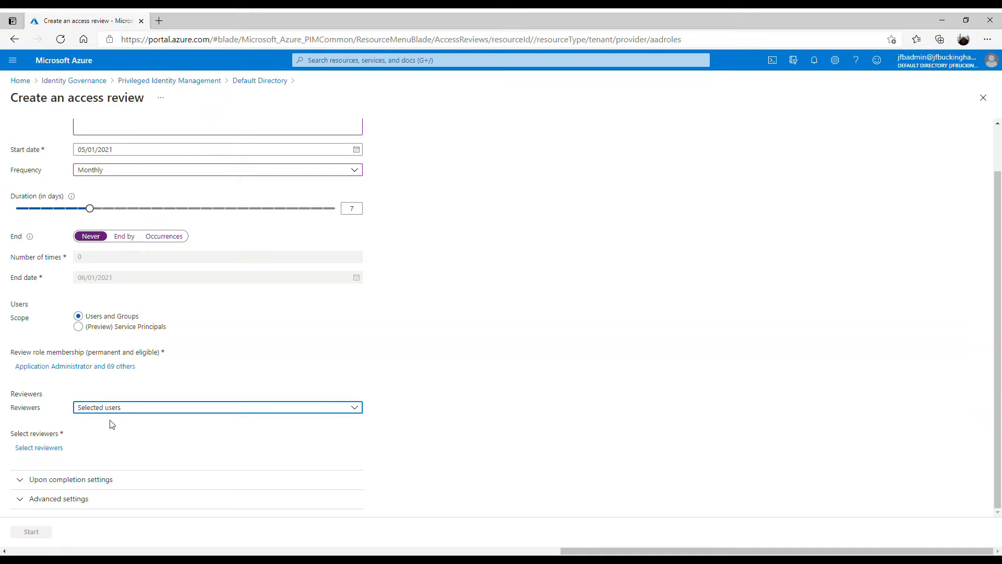
{"action": "left_click", "coordinate": [43, 449]}
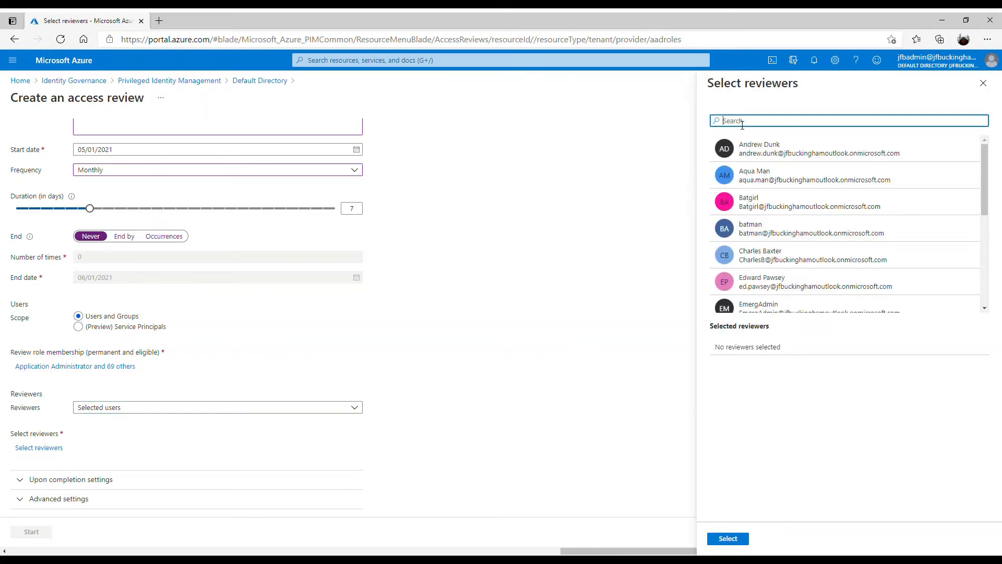
{"action": "type", "text": "jf"}
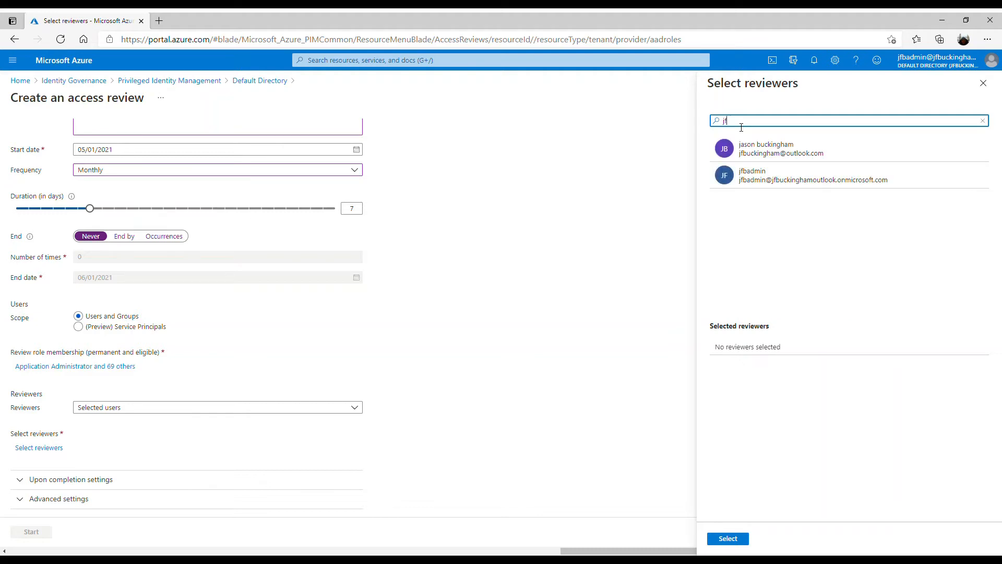
{"action": "type", "text": "b"}
{"action": "left_click", "coordinate": [758, 180]}
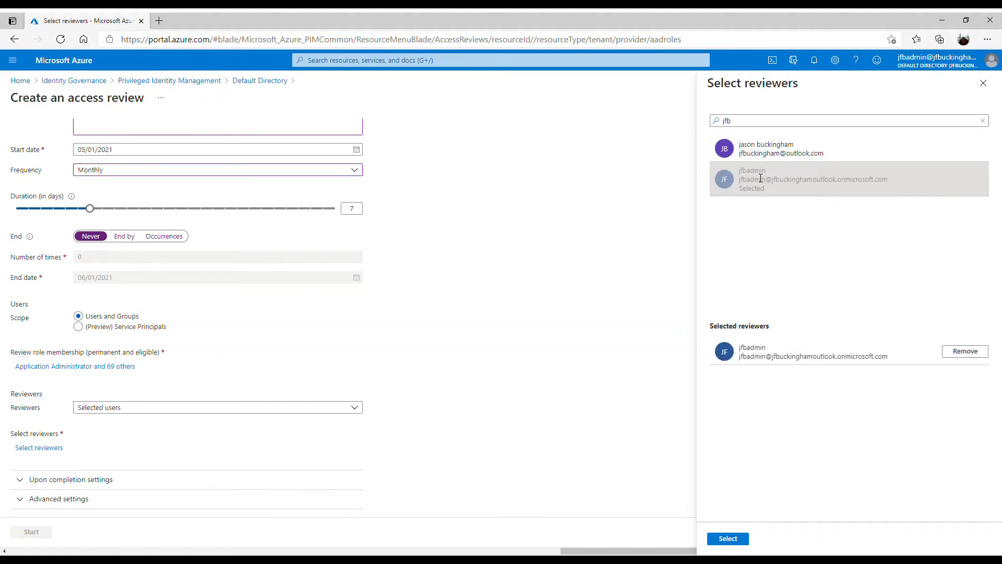
{"action": "left_click", "coordinate": [728, 538]}
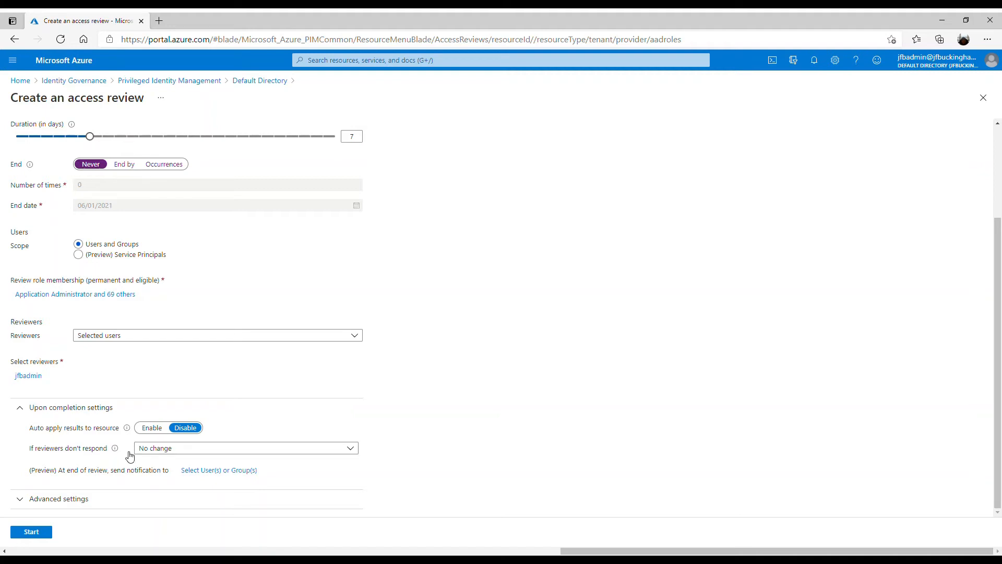
Set the action for non-responding reviewers to No change and send the end-of-review notification to the signed-in administrator account
{"action": "left_click", "coordinate": [161, 450]}
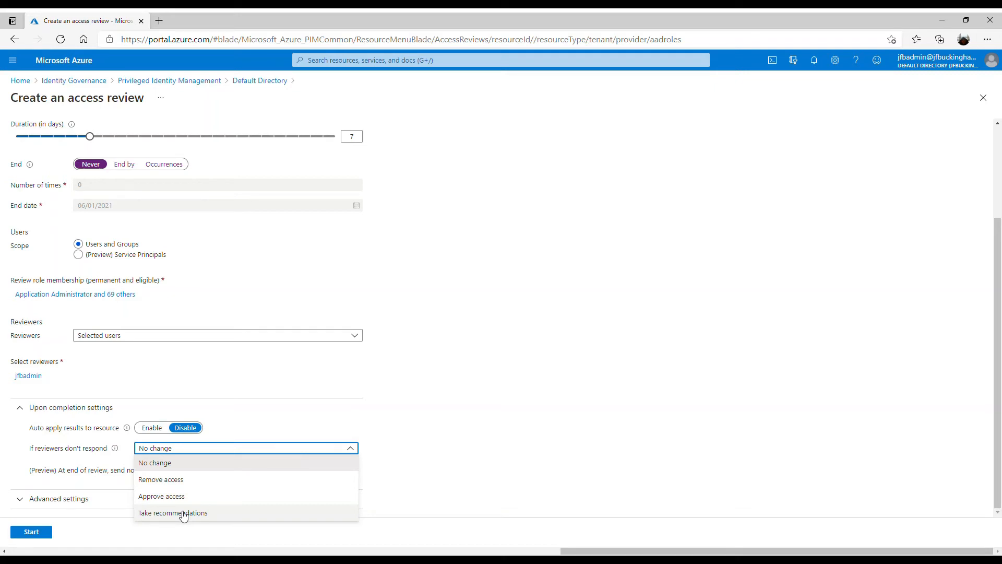
{"action": "left_click", "coordinate": [169, 464]}
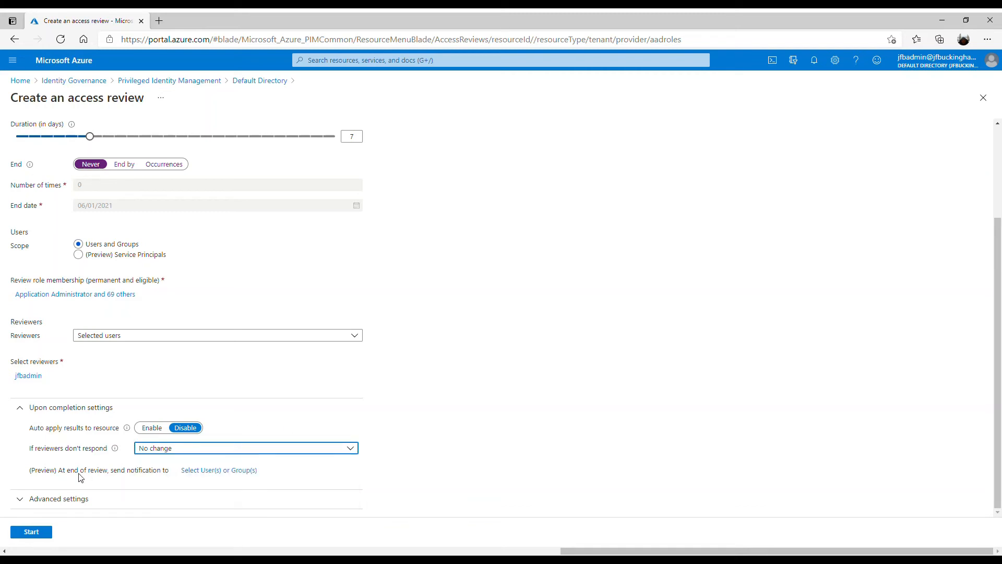
{"action": "left_click", "coordinate": [205, 472]}
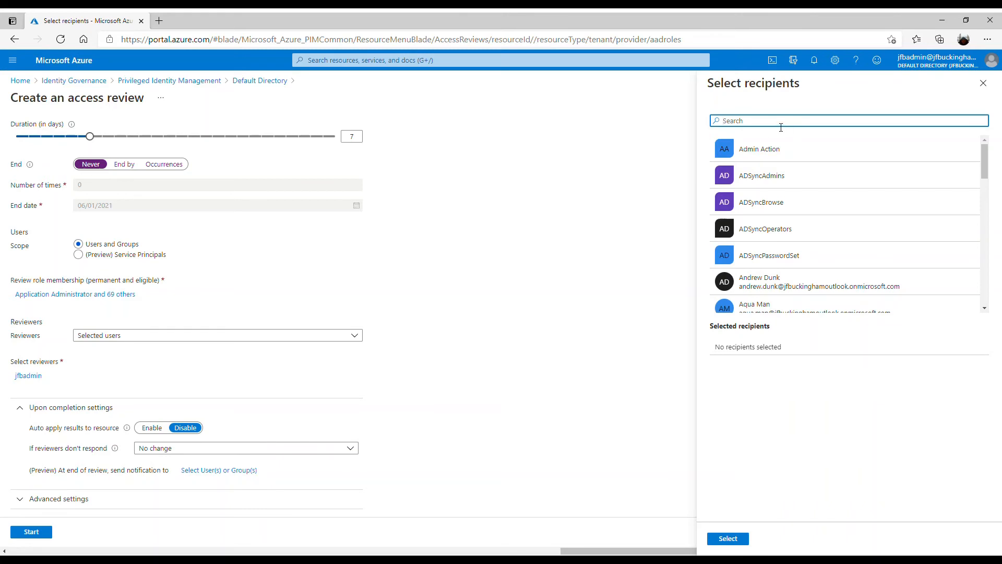
{"action": "type", "text": "jfb"}
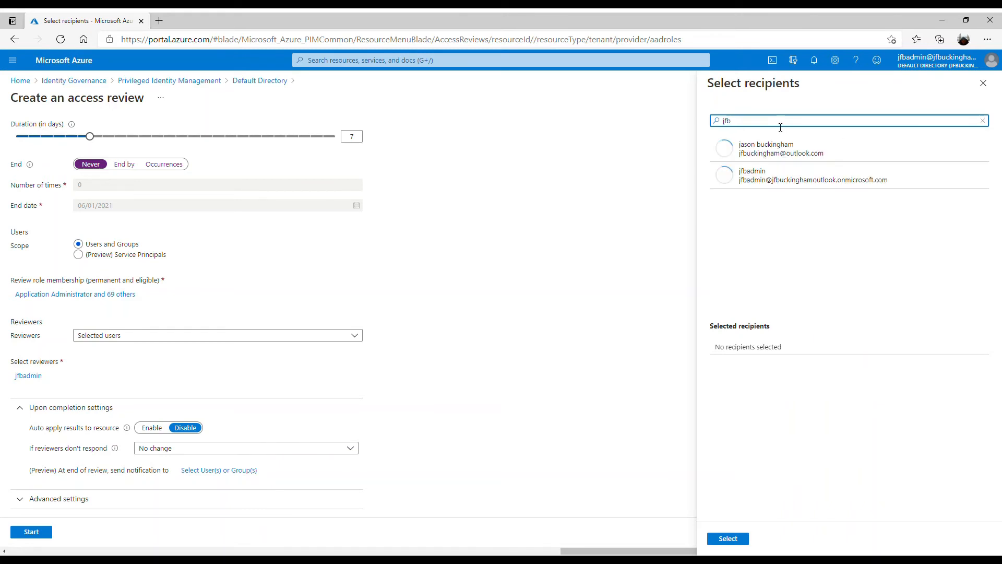
{"action": "left_click", "coordinate": [762, 179]}
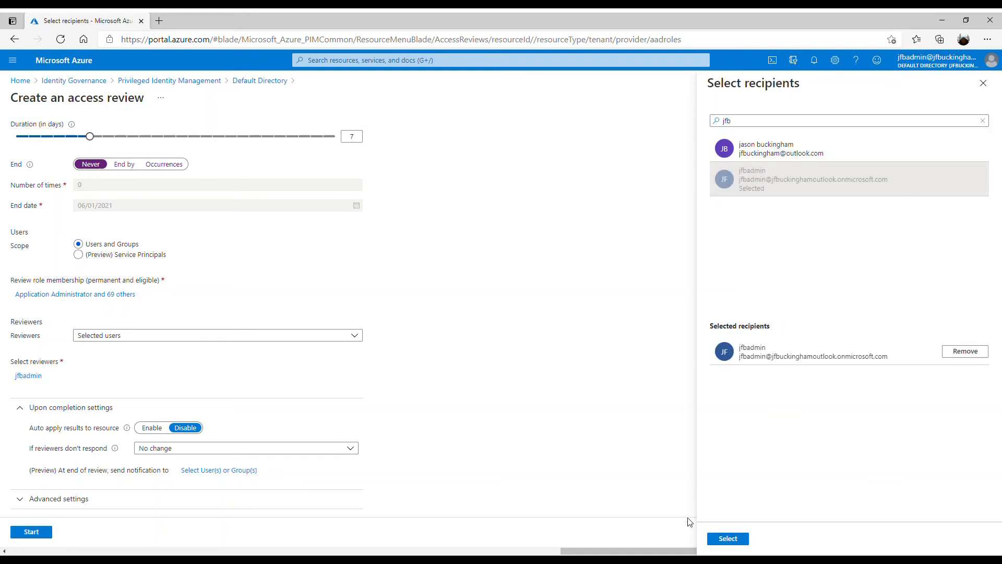
{"action": "left_click", "coordinate": [726, 539]}
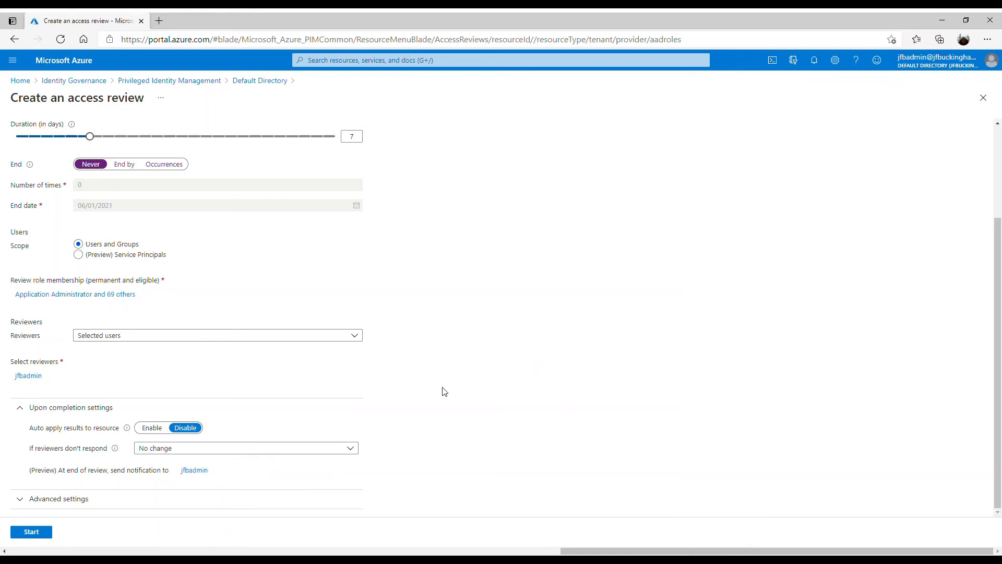
Check the advanced settings for recommendations, approval reasons, notifications and reminders, and start the access review
{"action": "left_click", "coordinate": [31, 499]}
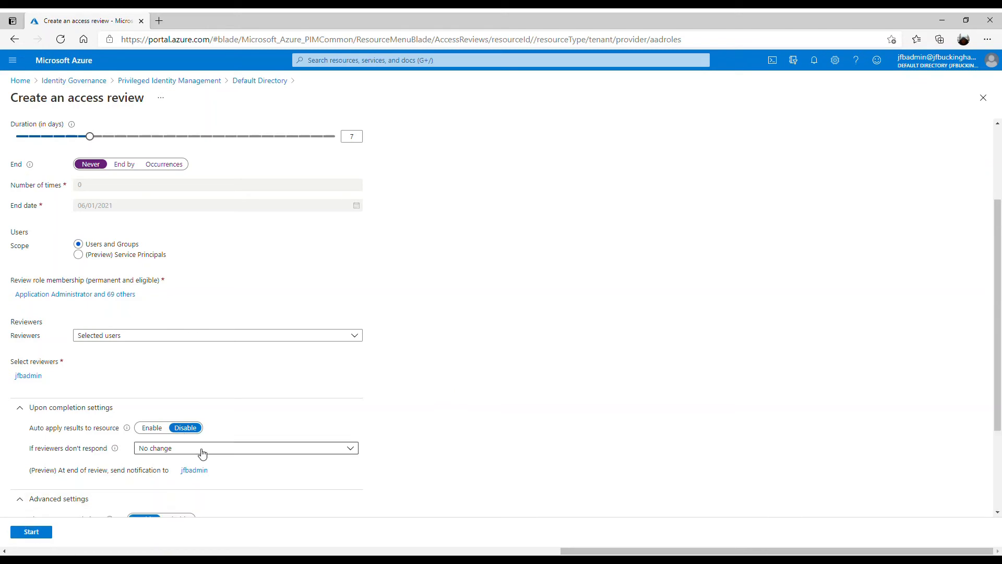
{"action": "scroll", "coordinate": [218, 447], "scroll_direction": "down", "scroll_amount": 3}
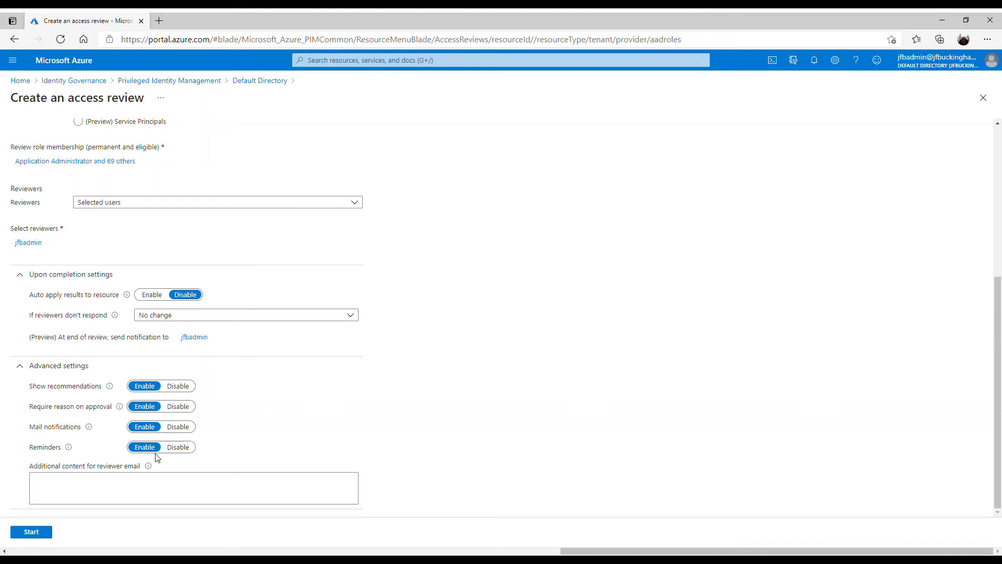
{"action": "left_click", "coordinate": [27, 533]}
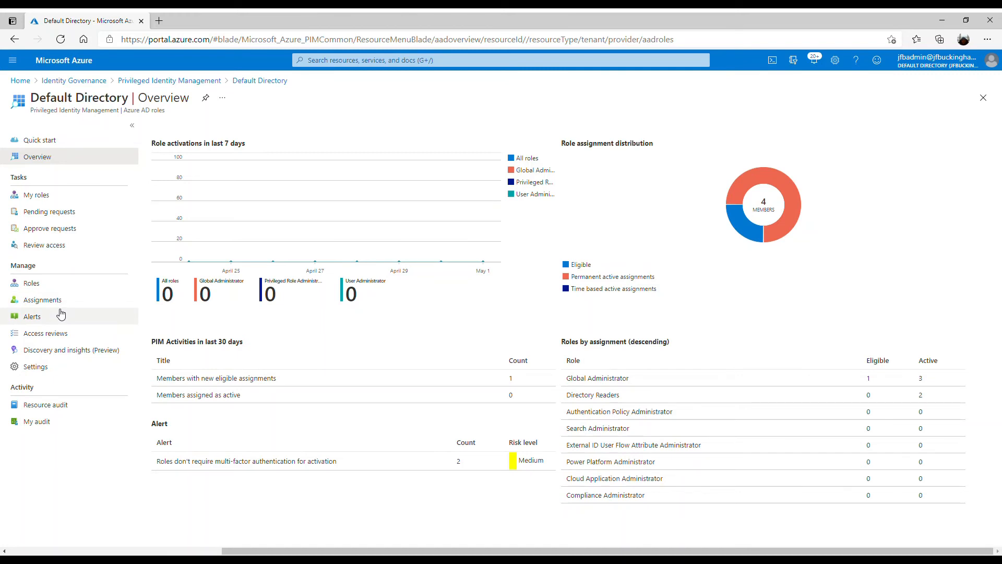
In the PIM Access Review for the Global Administrator role, approve all three listed users with the reason "Ongoing requirement"
{"action": "left_click", "coordinate": [52, 250]}
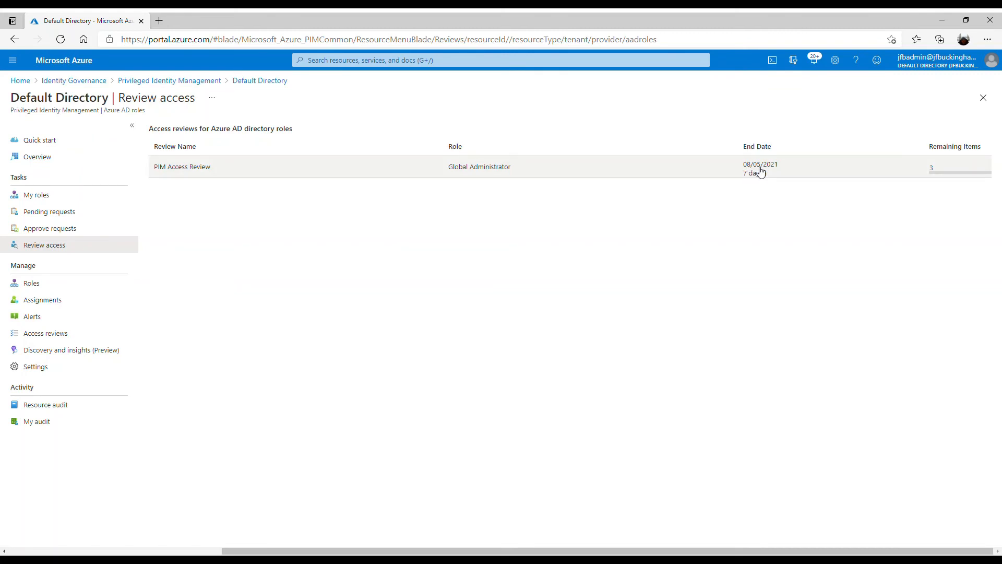
{"action": "left_click", "coordinate": [180, 167]}
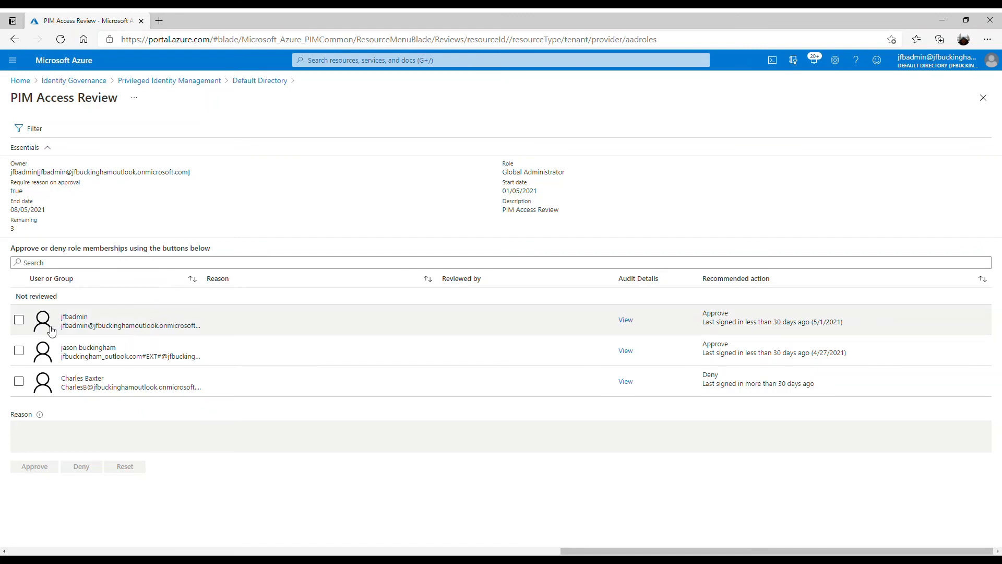
{"action": "left_click", "coordinate": [18, 321]}
{"action": "left_click", "coordinate": [19, 351]}
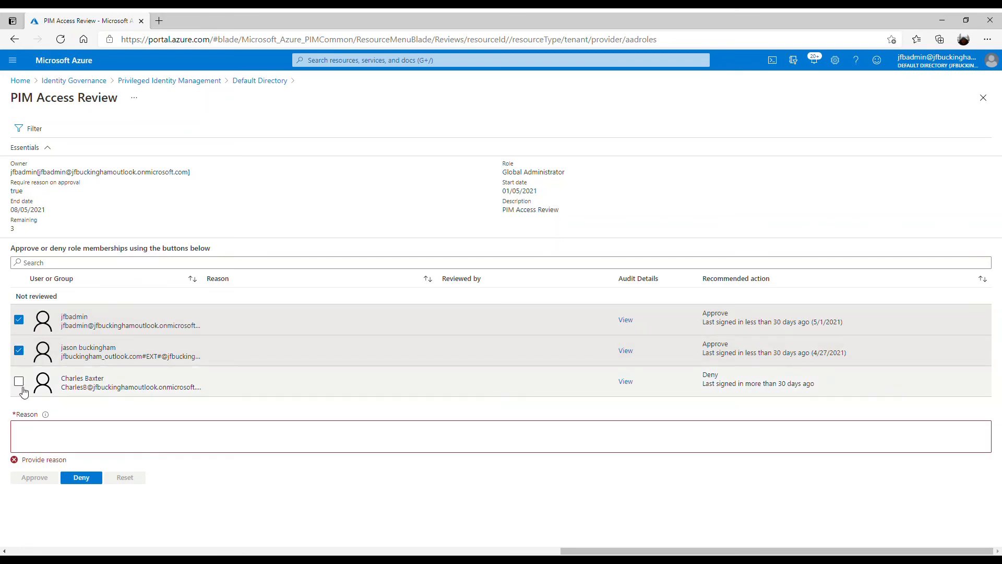
{"action": "left_click", "coordinate": [20, 382]}
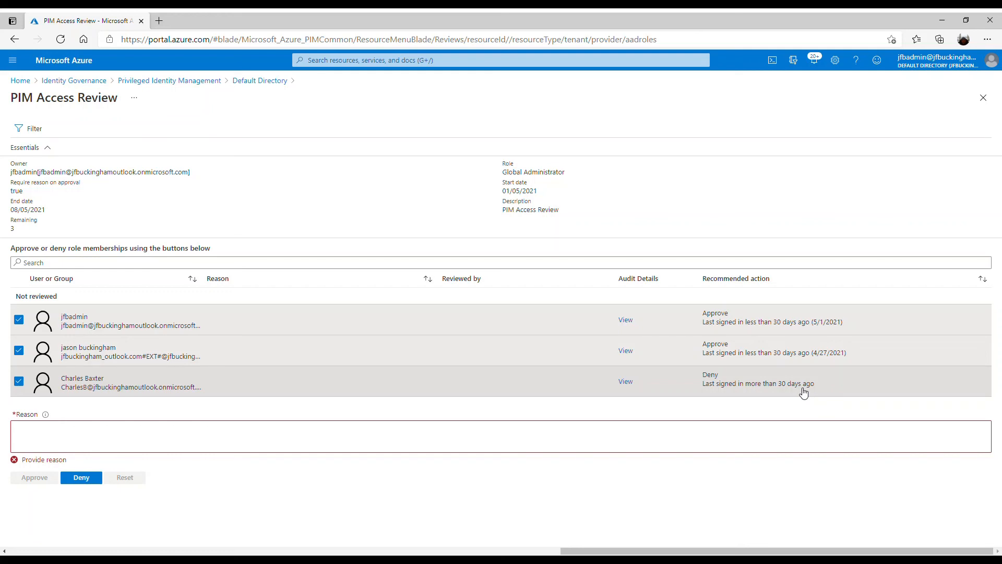
{"action": "left_click", "coordinate": [119, 435]}
{"action": "type", "text": "On"}
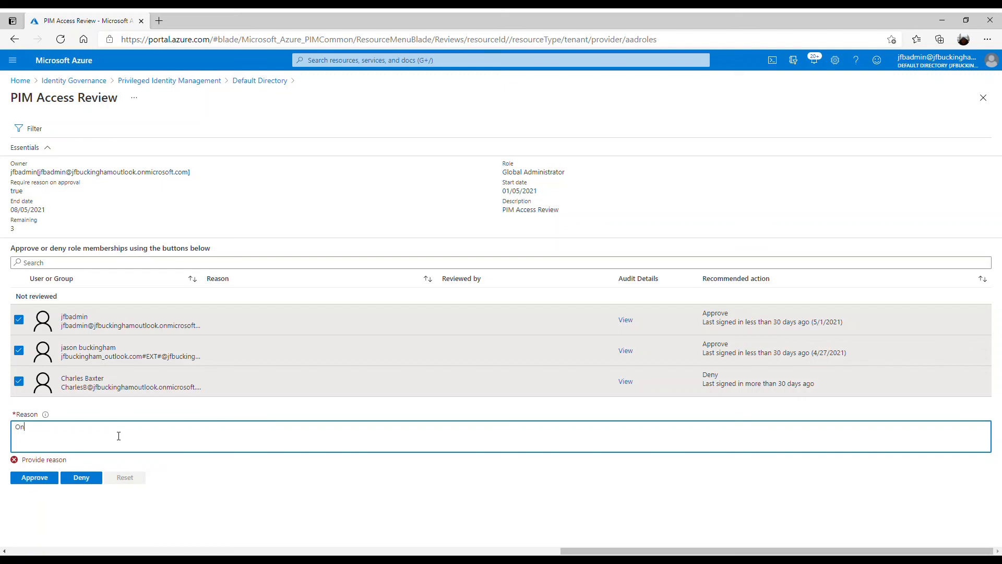
{"action": "type", "text": "going requirement"}
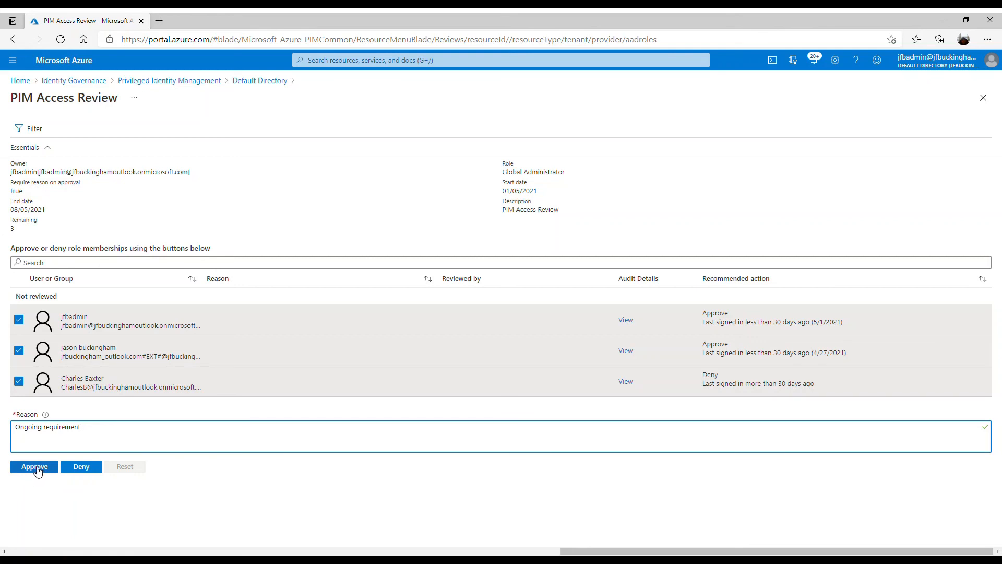
{"action": "left_click", "coordinate": [35, 467]}
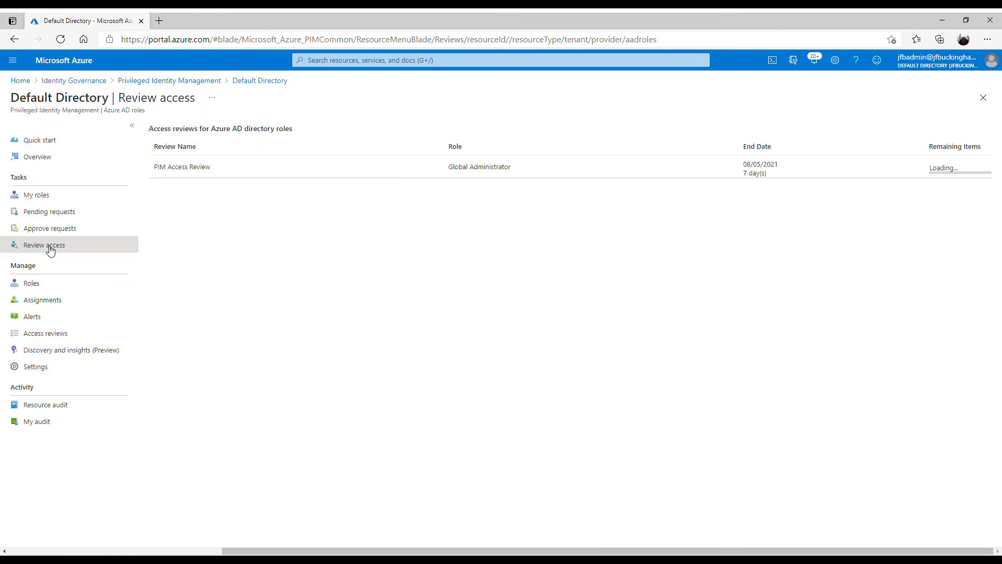